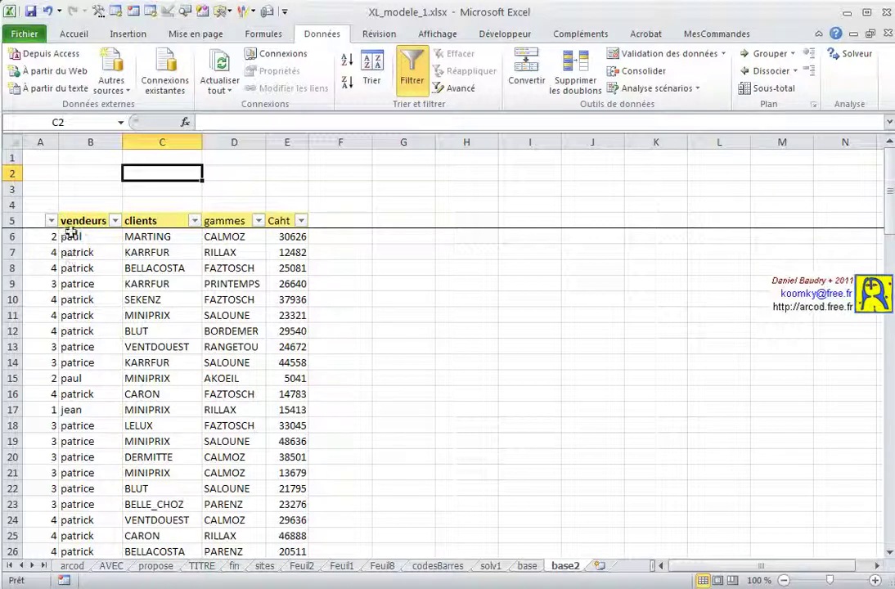
Step: Examine the table's fields by selecting the vendeurs, clients, gammes and Caht data one column after another from their row 5 headers
{"action": "left_click_drag", "start_coordinate": [70, 221], "coordinate": [70, 530]}
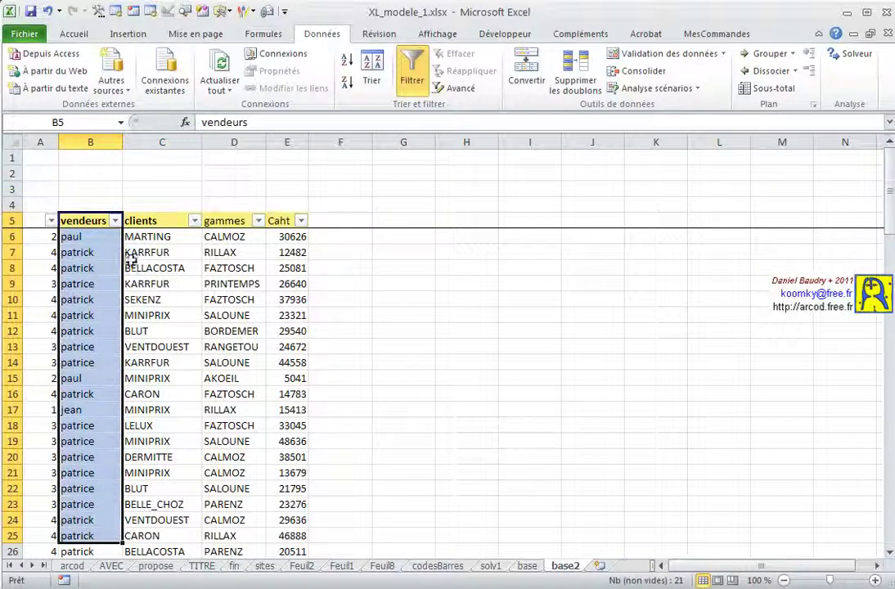
{"action": "left_click_drag", "start_coordinate": [144, 221], "coordinate": [144, 530]}
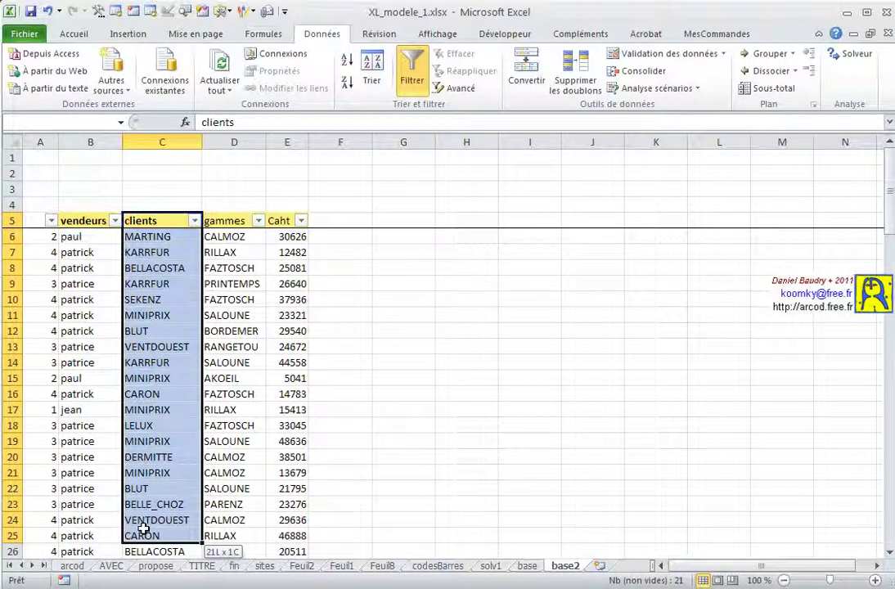
{"action": "left_click_drag", "start_coordinate": [216, 222], "coordinate": [233, 521]}
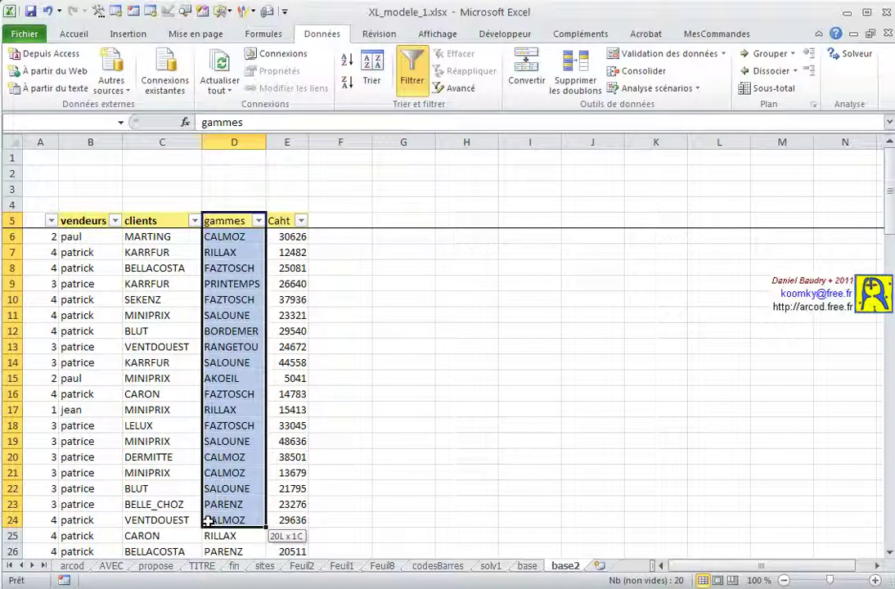
{"action": "left_click_drag", "start_coordinate": [279, 222], "coordinate": [280, 521]}
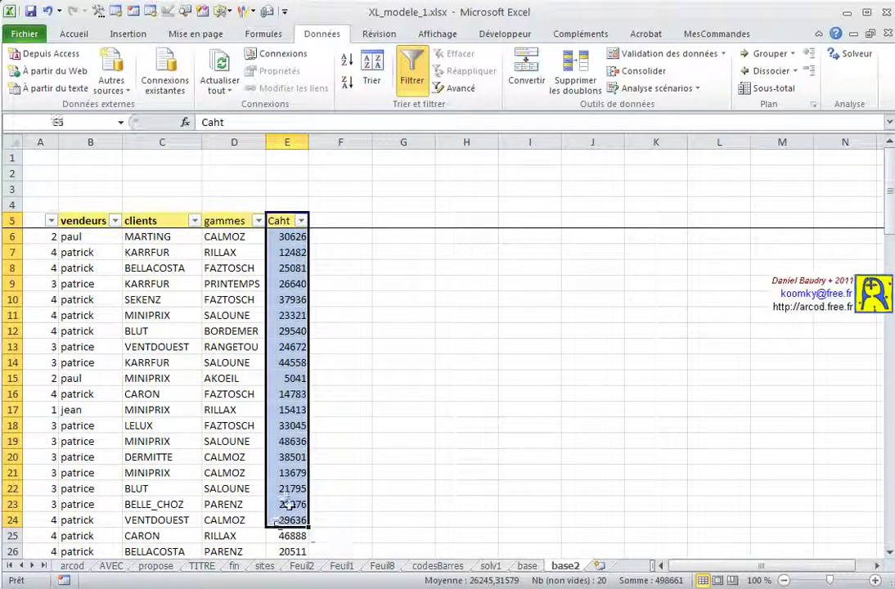
{"action": "left_click", "coordinate": [334, 376]}
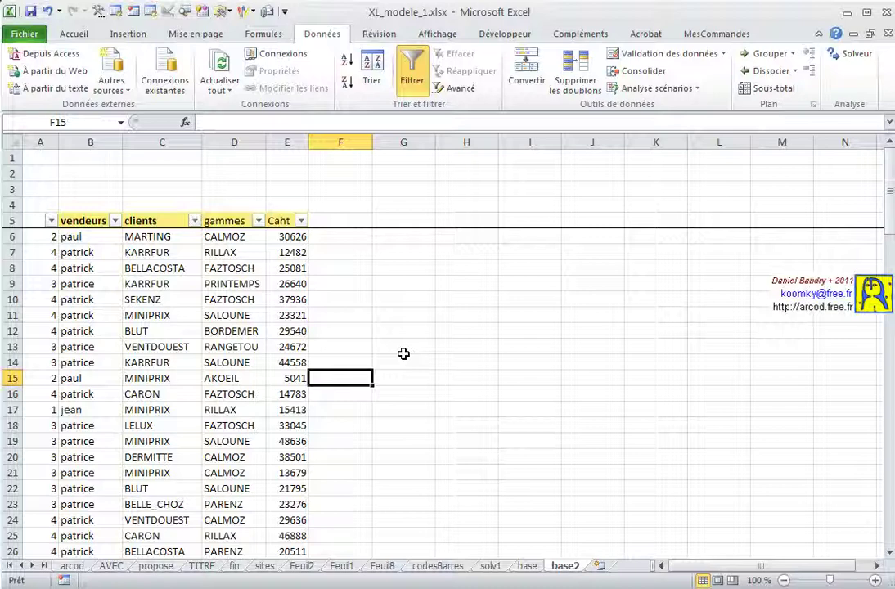
Step: Turn off the table's automatic filter and reapply it to the whole of header row 5
{"action": "left_click", "coordinate": [412, 71]}
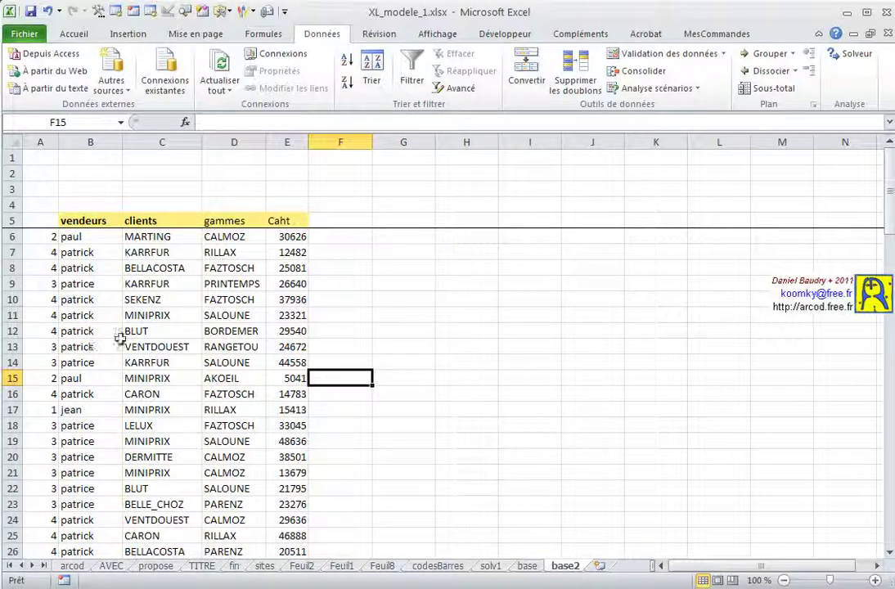
{"action": "left_click", "coordinate": [12, 220]}
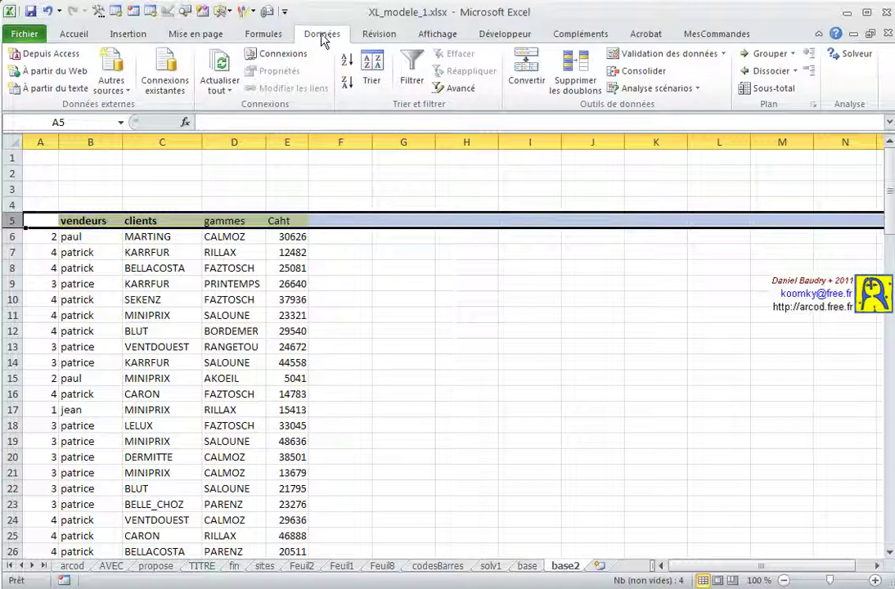
{"action": "left_click", "coordinate": [412, 72]}
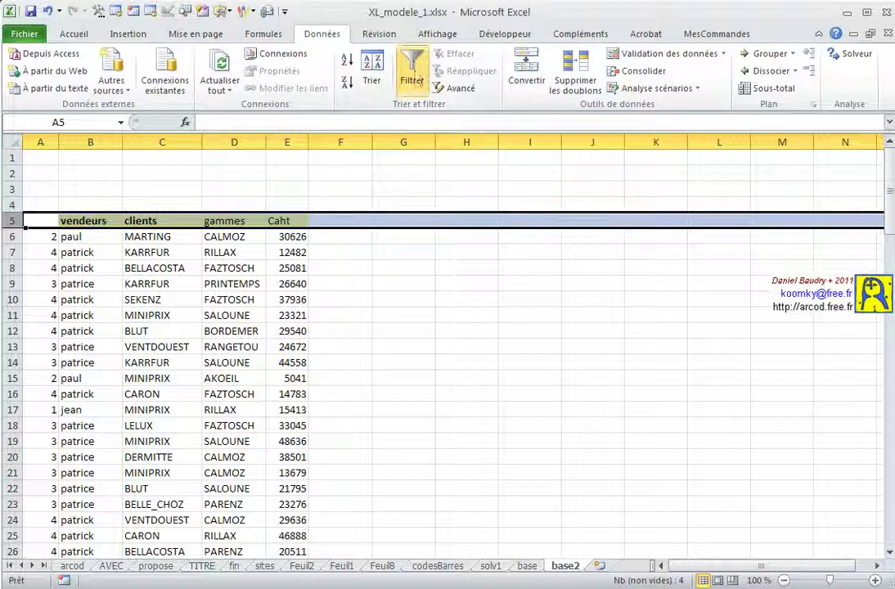
Step: Turn the automatic filter off and try to apply it with only the empty cell G16 selected
{"action": "left_click", "coordinate": [416, 395]}
{"action": "left_click", "coordinate": [412, 72]}
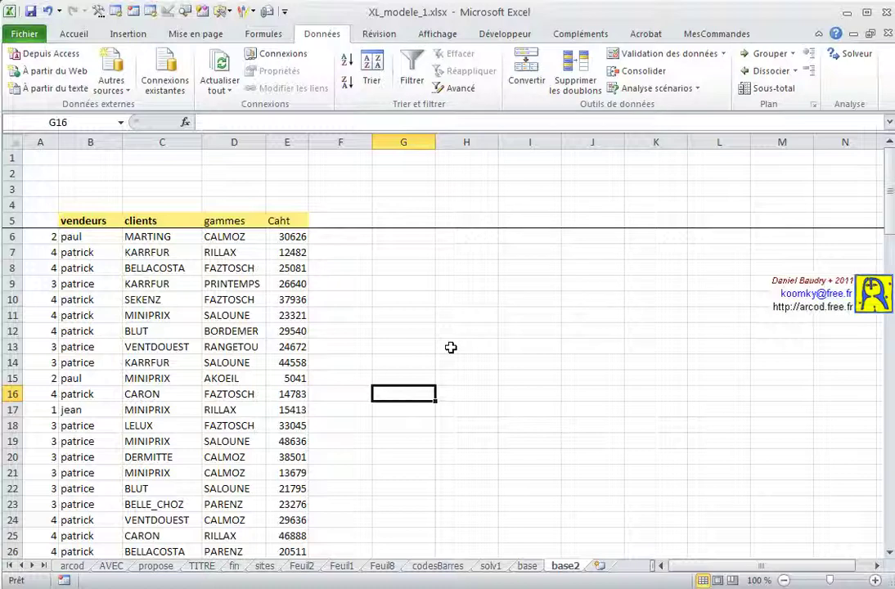
{"action": "left_click", "coordinate": [414, 79]}
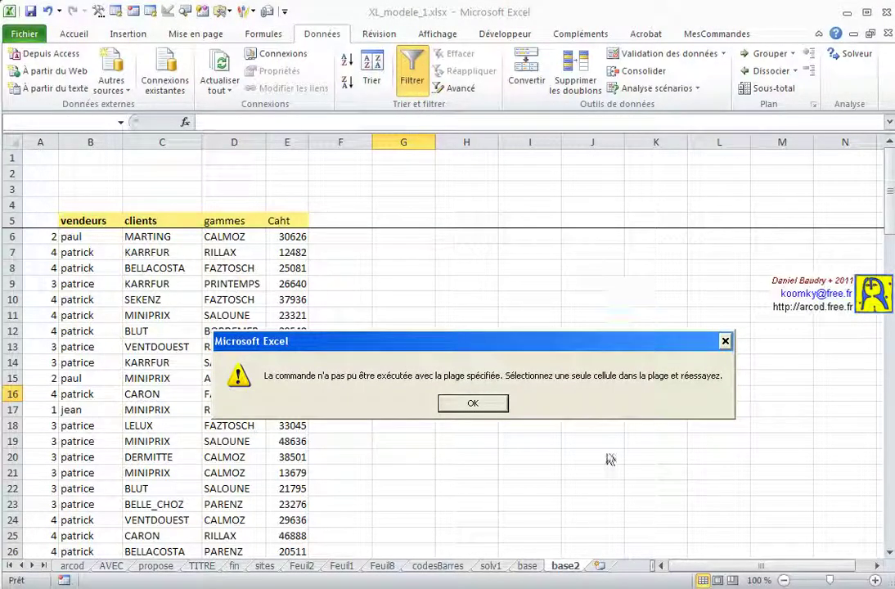
{"action": "left_click", "coordinate": [462, 405]}
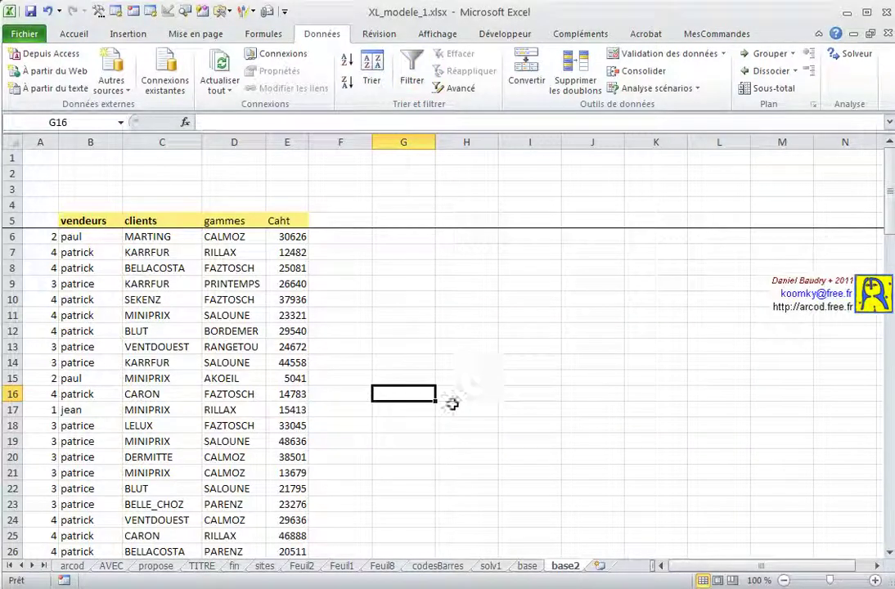
Step: Apply the automatic filter with the whole of header row 5 selected
{"action": "left_click", "coordinate": [10, 220]}
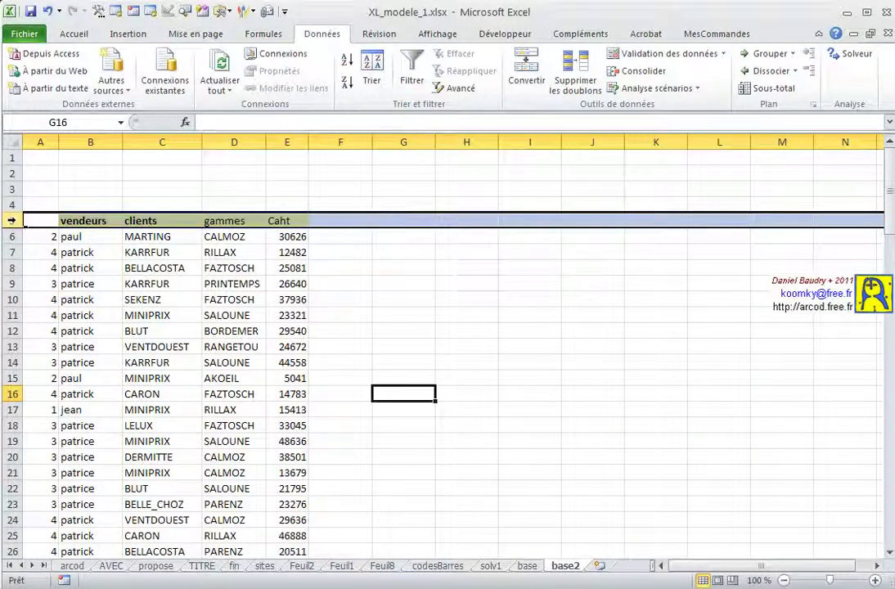
{"action": "left_click", "coordinate": [412, 74]}
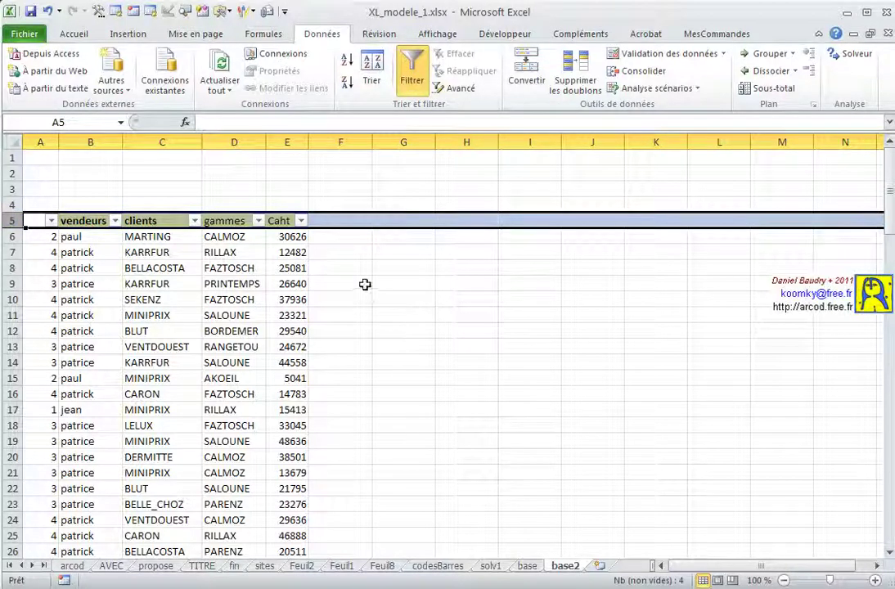
{"action": "left_click", "coordinate": [339, 282]}
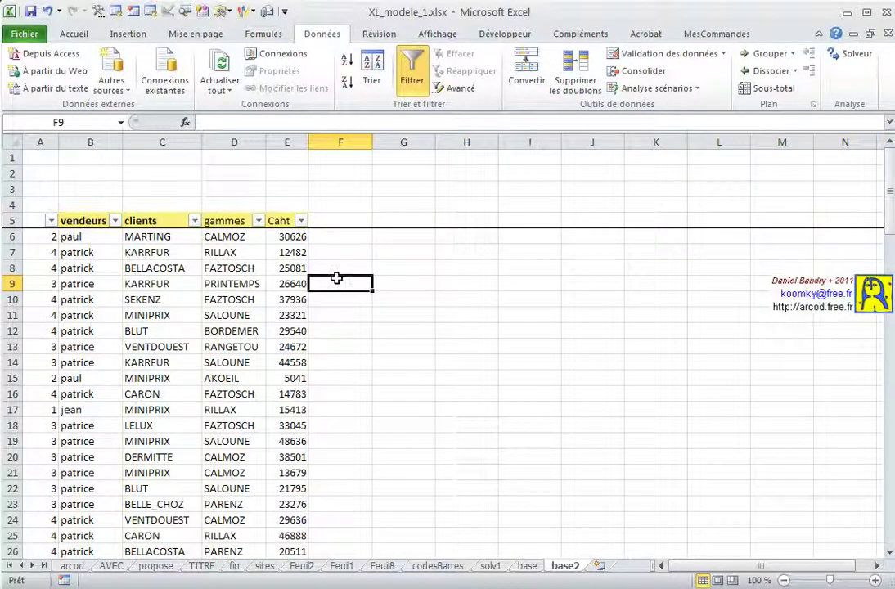
Step: Filter the Caht column with the Supérieur à condition to keep only five-digit amounts, and review the filtered rows
{"action": "left_click", "coordinate": [302, 222]}
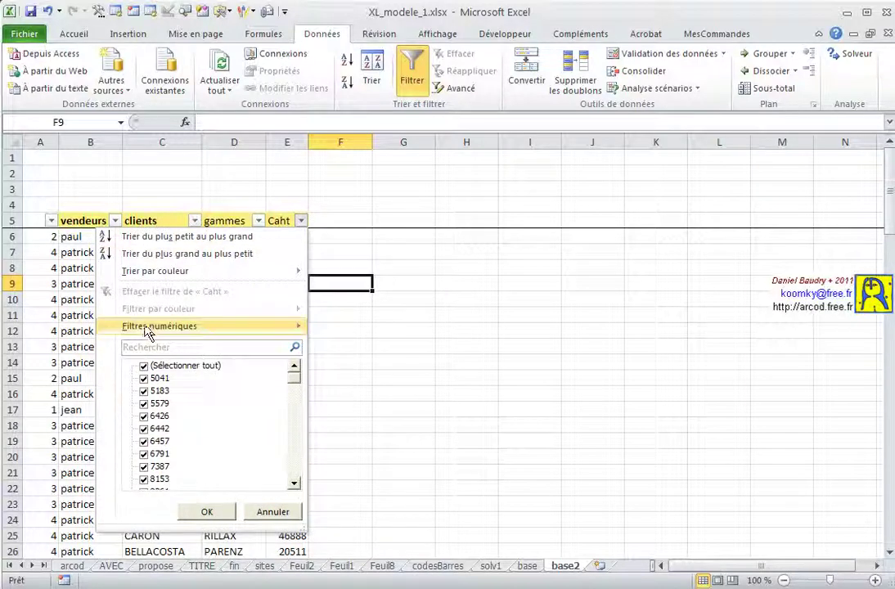
{"action": "mouse_move", "coordinate": [160, 332]}
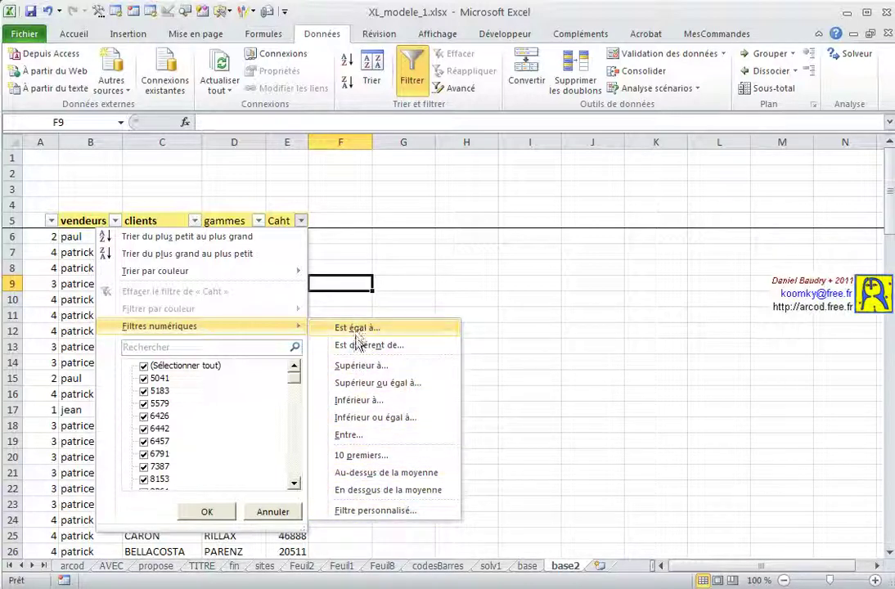
{"action": "left_click", "coordinate": [356, 367]}
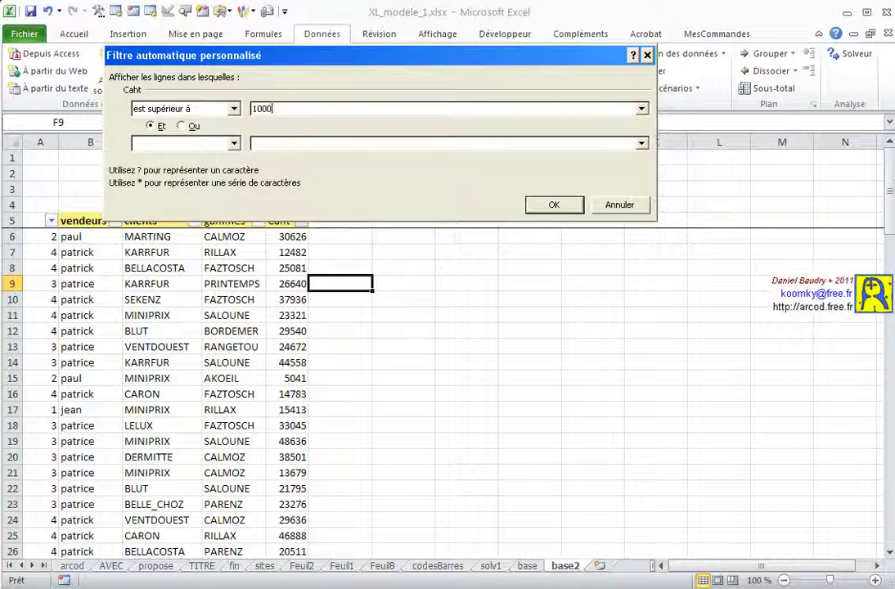
{"action": "left_click", "coordinate": [554, 205]}
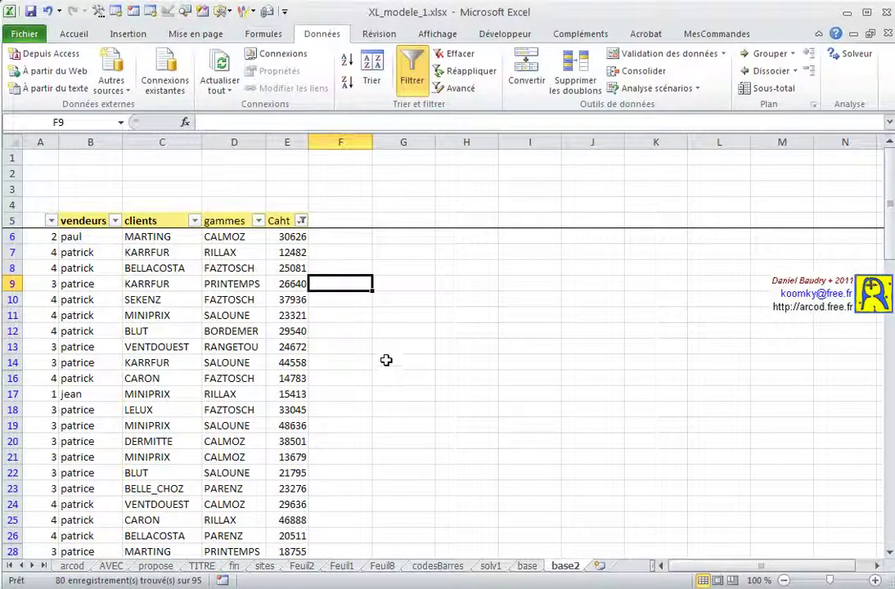
{"action": "scroll", "coordinate": [375, 346], "scroll_direction": "down", "scroll_amount": 13}
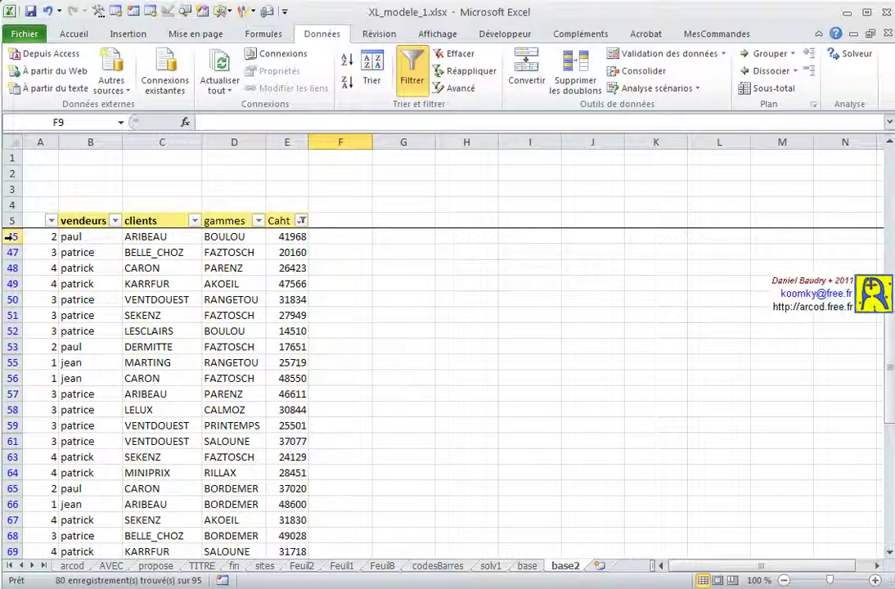
{"action": "scroll", "coordinate": [343, 380], "scroll_direction": "down", "scroll_amount": 10}
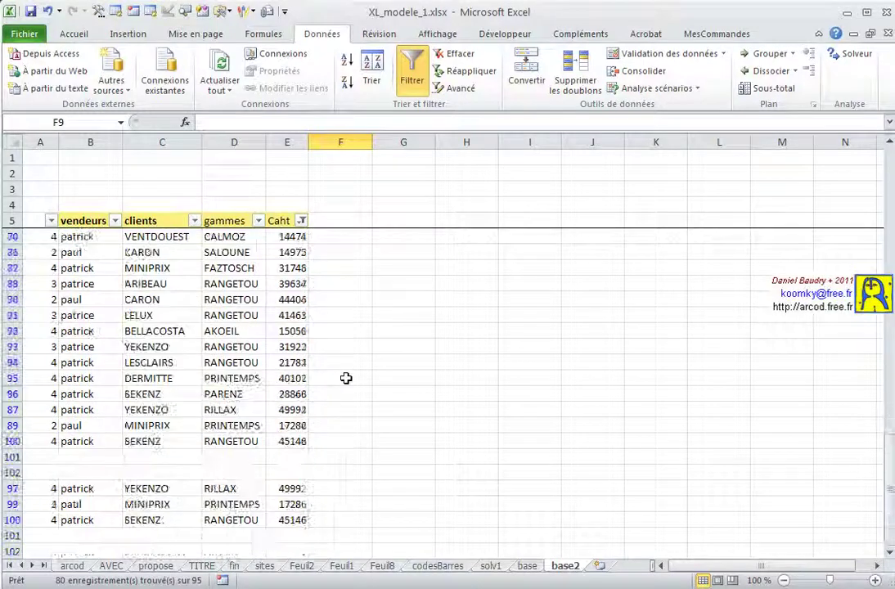
{"action": "scroll", "coordinate": [346, 378], "scroll_direction": "up", "scroll_amount": 20}
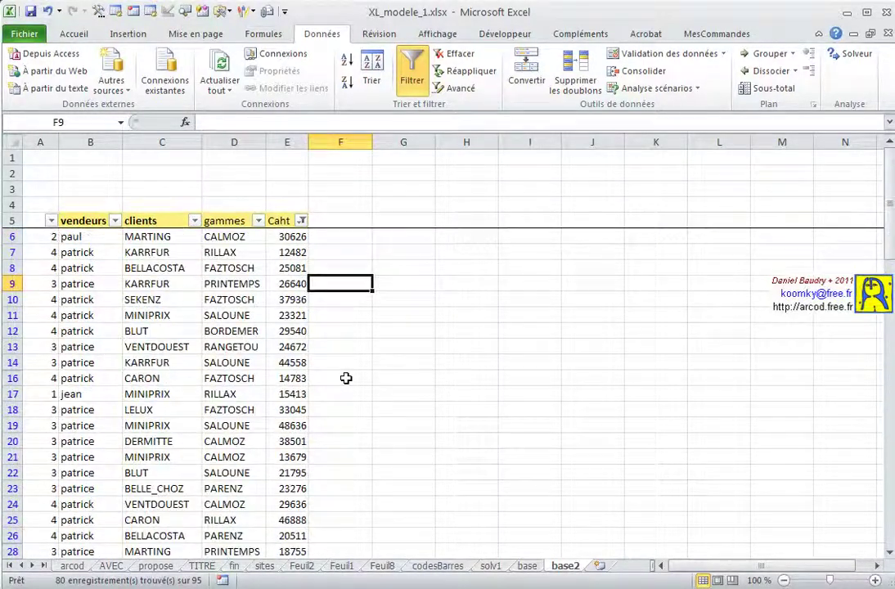
Step: Clear the filter on the Caht column and look through the full list
{"action": "left_click", "coordinate": [301, 220]}
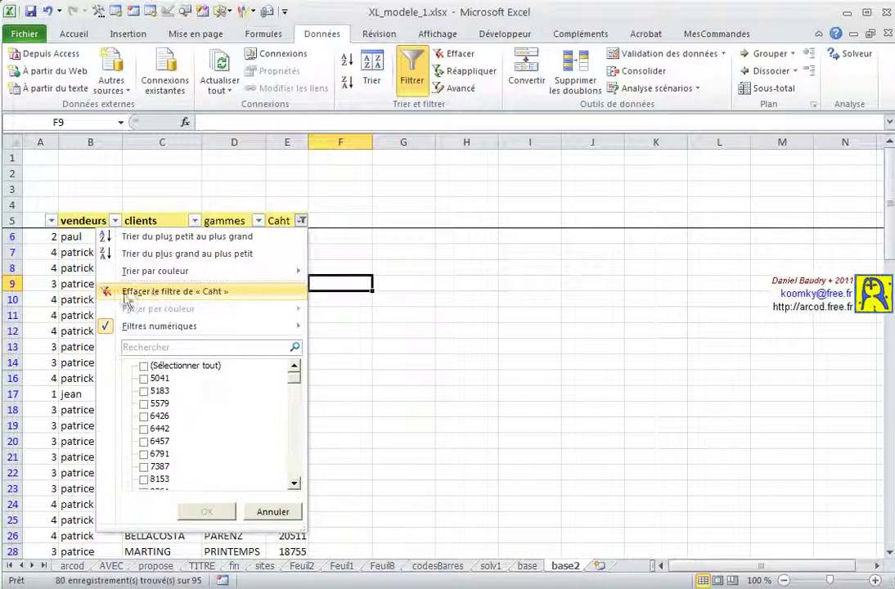
{"action": "left_click", "coordinate": [211, 300]}
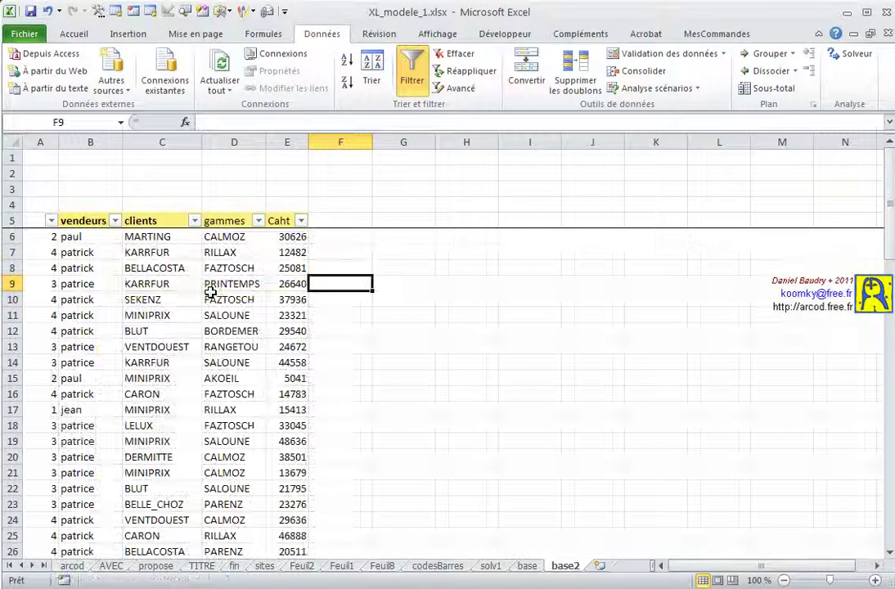
{"action": "scroll", "coordinate": [411, 328], "scroll_direction": "down", "scroll_amount": 8}
{"action": "scroll", "coordinate": [412, 327], "scroll_direction": "up", "scroll_amount": 8}
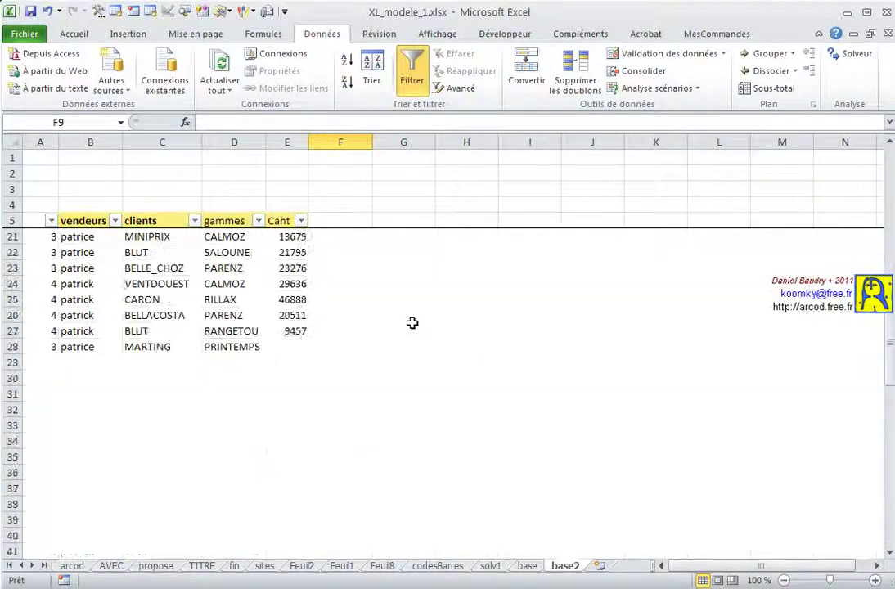
Step: Filter the Caht column to keep only above-average amounts (Au-dessus de la moyenne) and review the filtered rows
{"action": "left_click", "coordinate": [301, 222]}
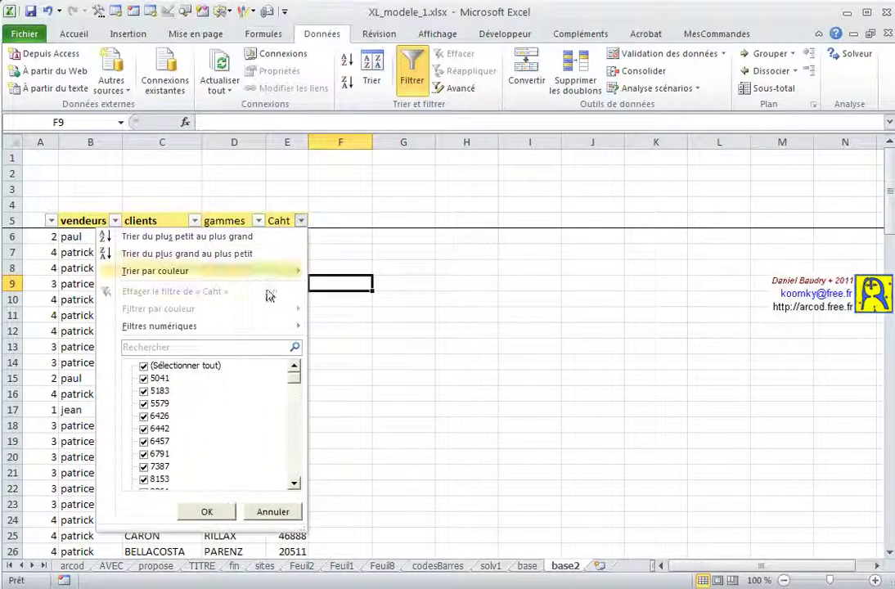
{"action": "mouse_move", "coordinate": [172, 333]}
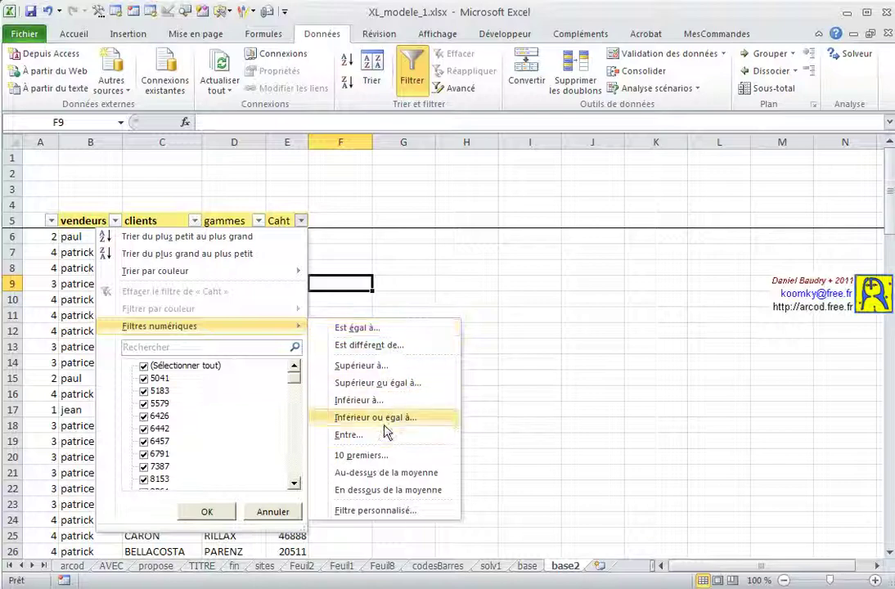
{"action": "left_click", "coordinate": [341, 475]}
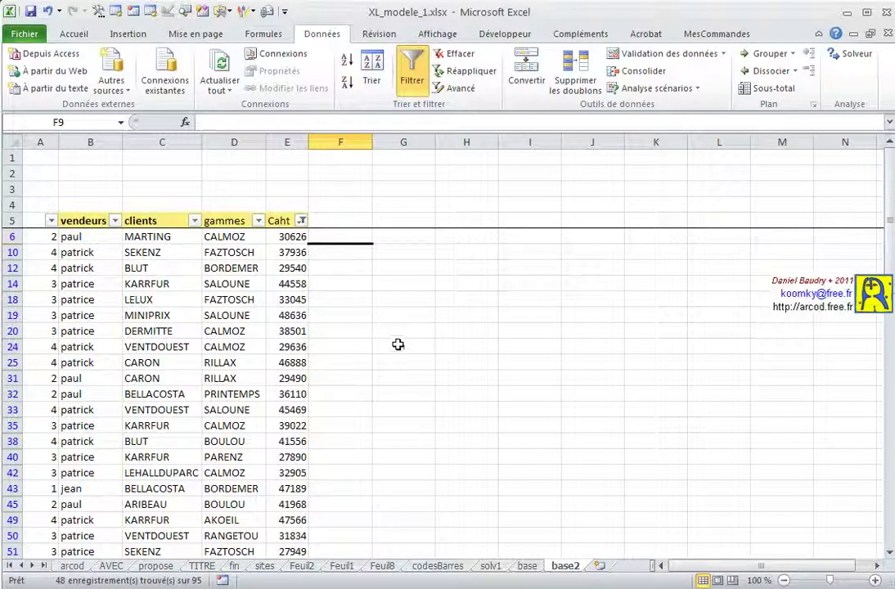
{"action": "scroll", "coordinate": [398, 344], "scroll_direction": "down", "scroll_amount": 20}
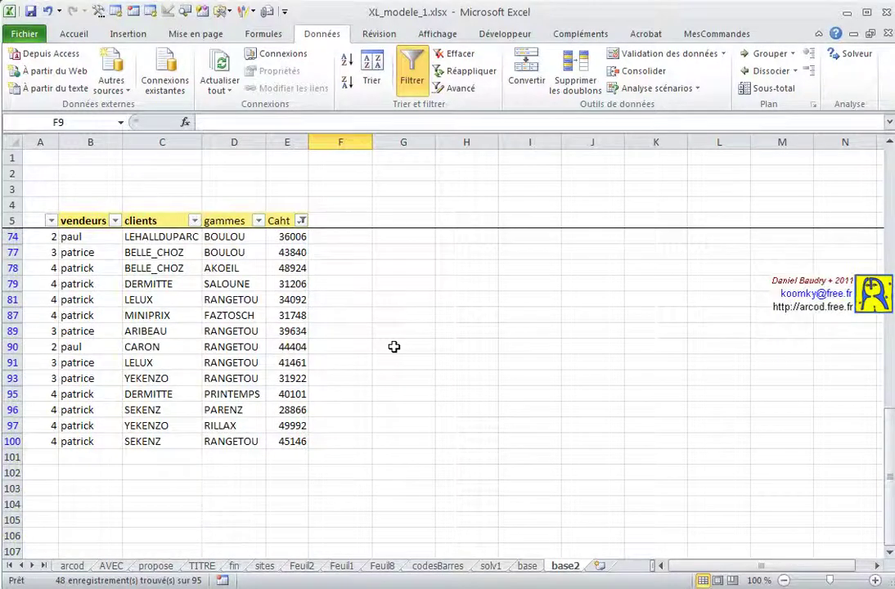
{"action": "scroll", "coordinate": [394, 347], "scroll_direction": "up", "scroll_amount": 20}
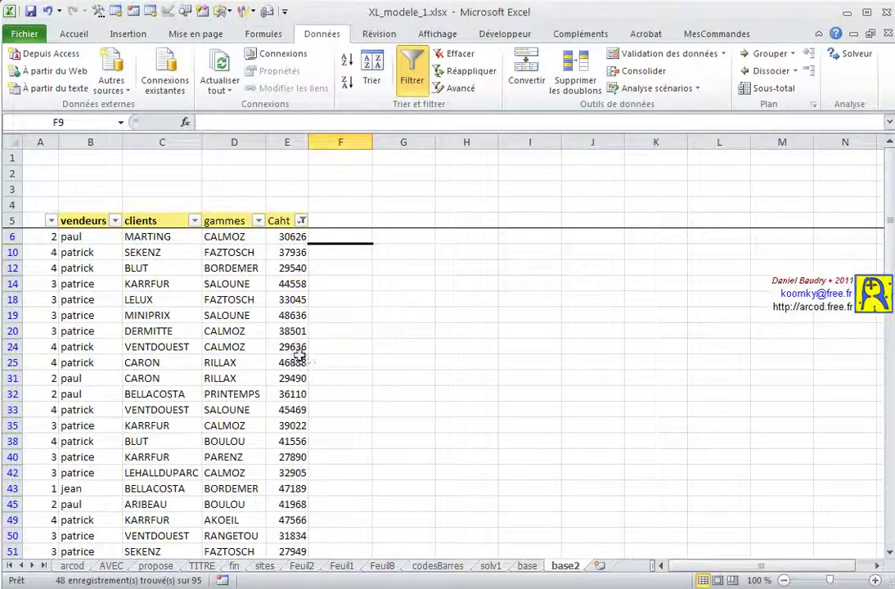
Step: Select all the filtered Caht values from E6 to E100 to check their average
{"action": "left_click", "coordinate": [295, 361]}
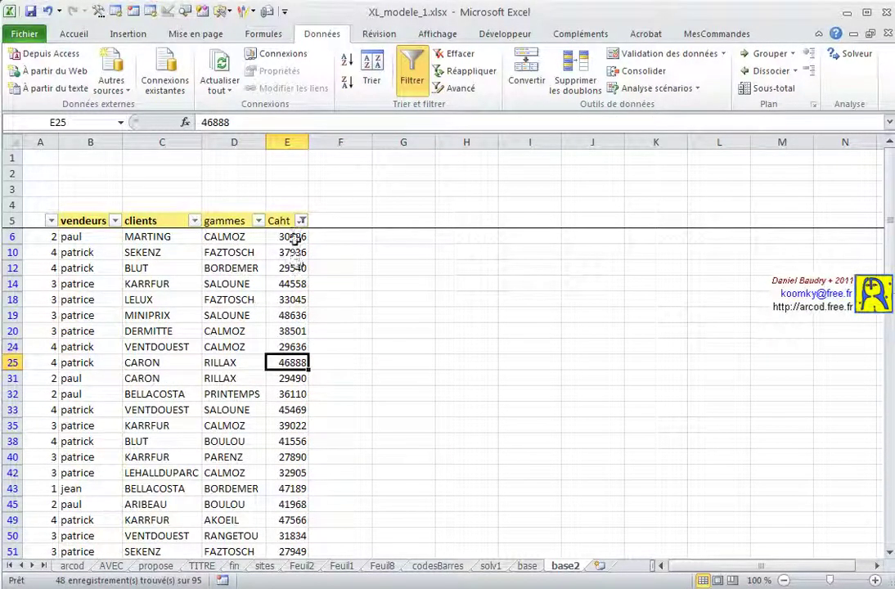
{"action": "left_click_drag", "start_coordinate": [295, 237], "coordinate": [291, 537]}
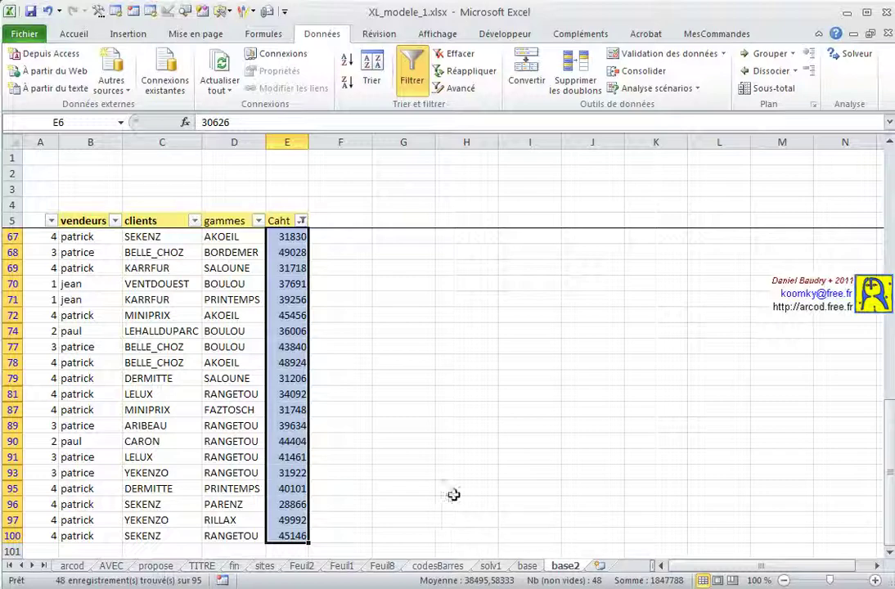
{"action": "scroll", "coordinate": [454, 495], "scroll_direction": "up", "scroll_amount": 9}
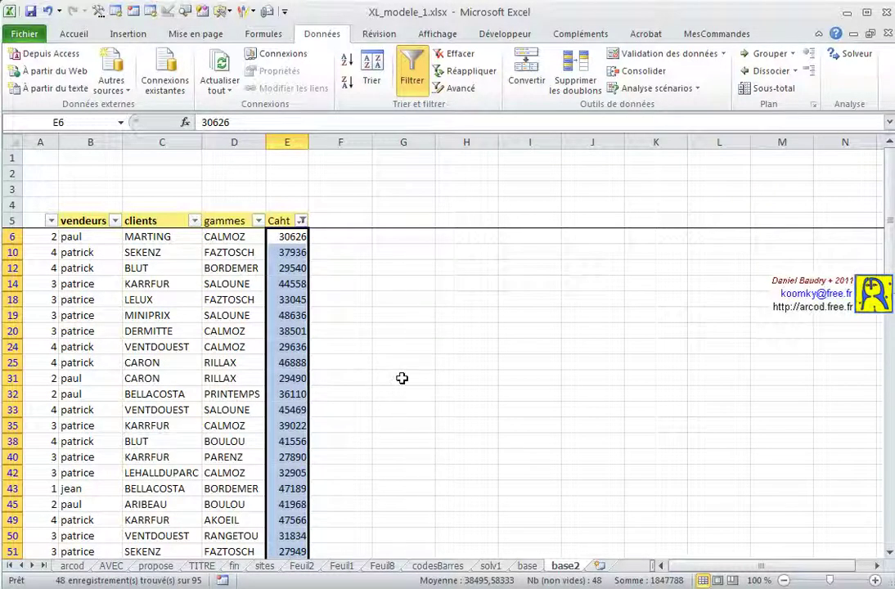
Step: Clear the above-average filter on the Caht column and select all its values in E6:E100 to check their overall average
{"action": "left_click", "coordinate": [303, 221]}
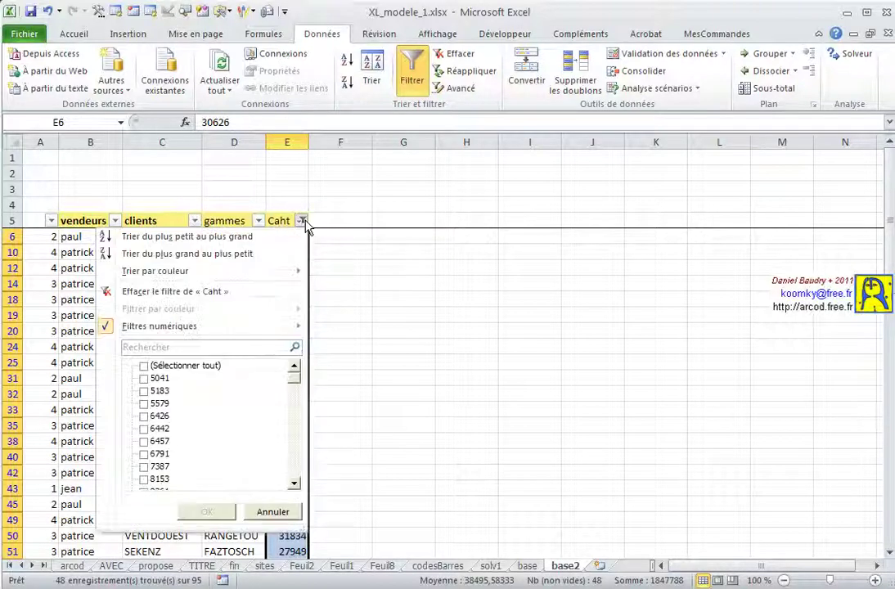
{"action": "left_click", "coordinate": [174, 292]}
{"action": "left_click", "coordinate": [386, 316]}
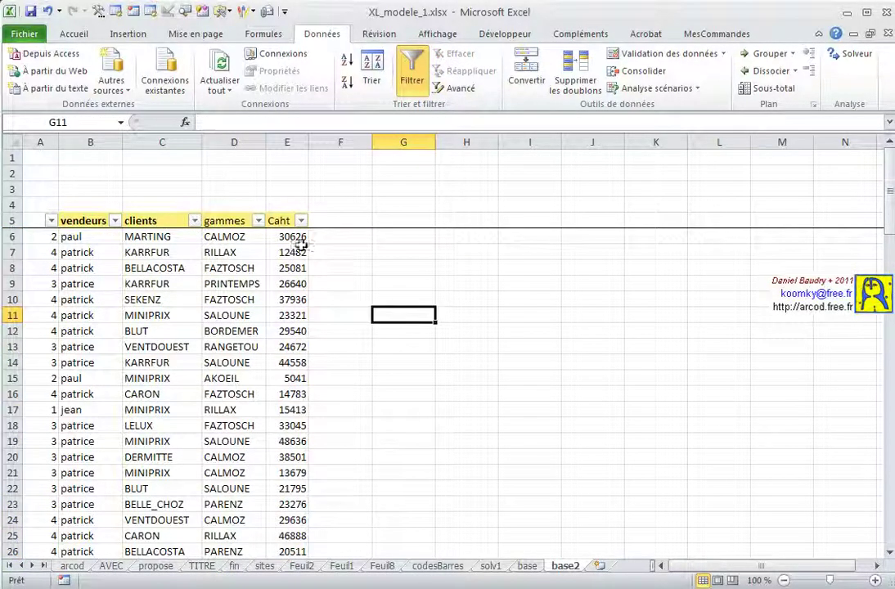
{"action": "left_click_drag", "start_coordinate": [286, 238], "coordinate": [296, 536]}
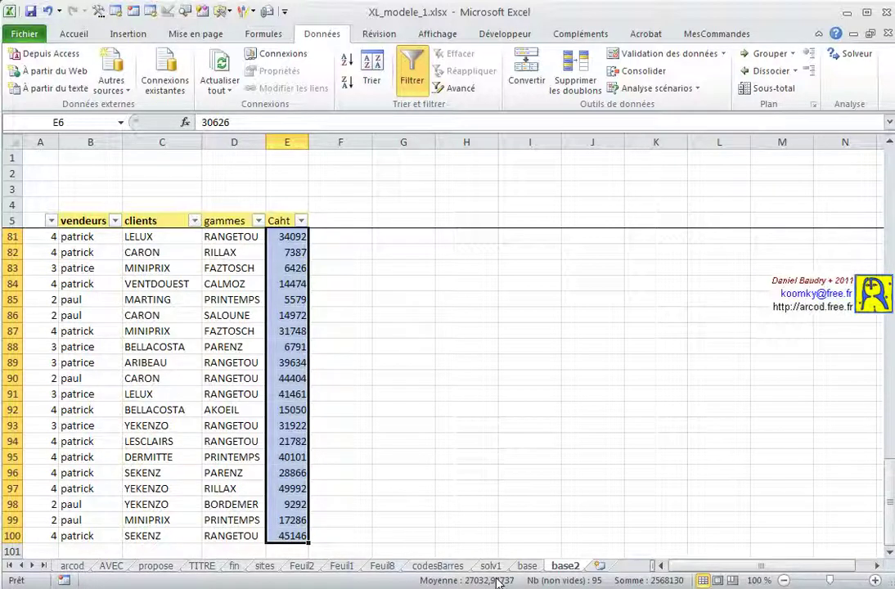
Step: Filter the Caht column again with the number filter Au-dessus de la moyenne
{"action": "left_click", "coordinate": [375, 444]}
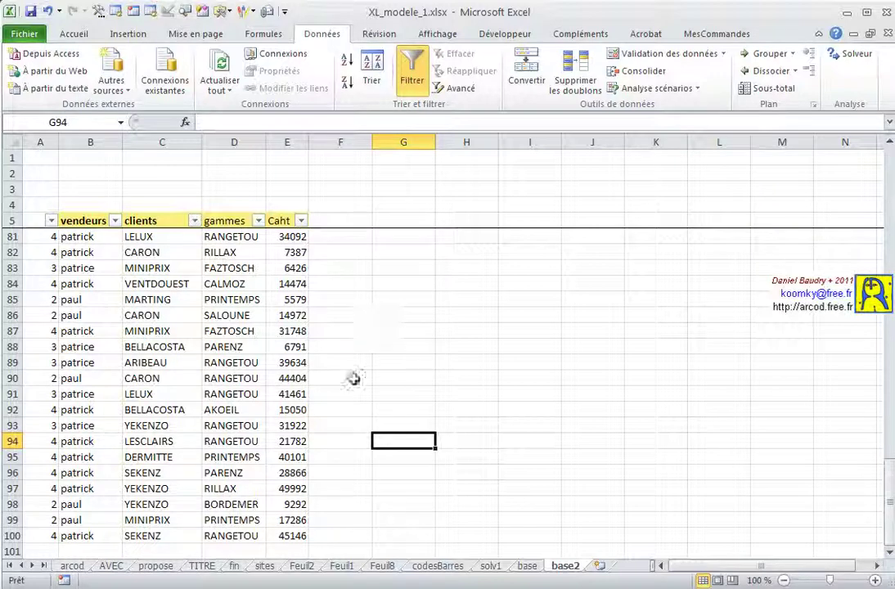
{"action": "left_click", "coordinate": [302, 221]}
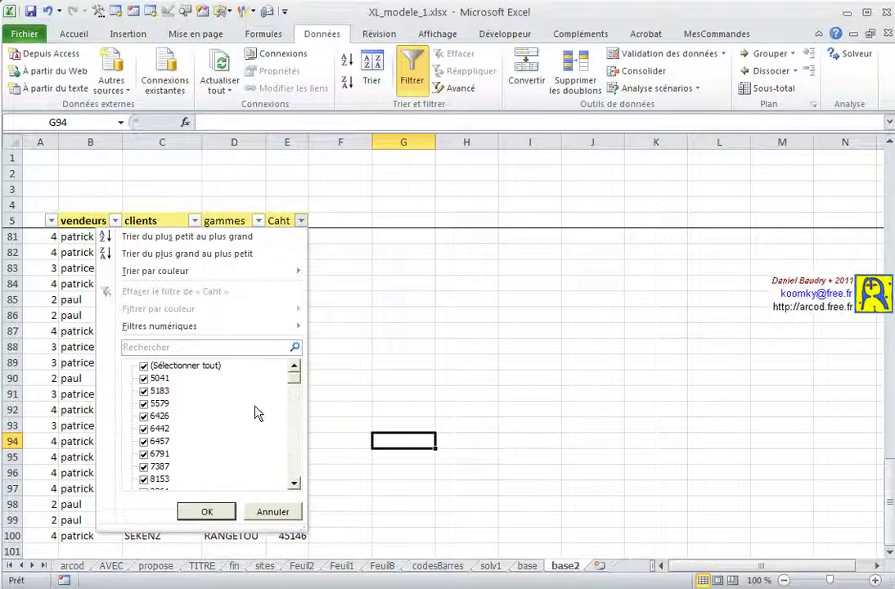
{"action": "mouse_move", "coordinate": [214, 327]}
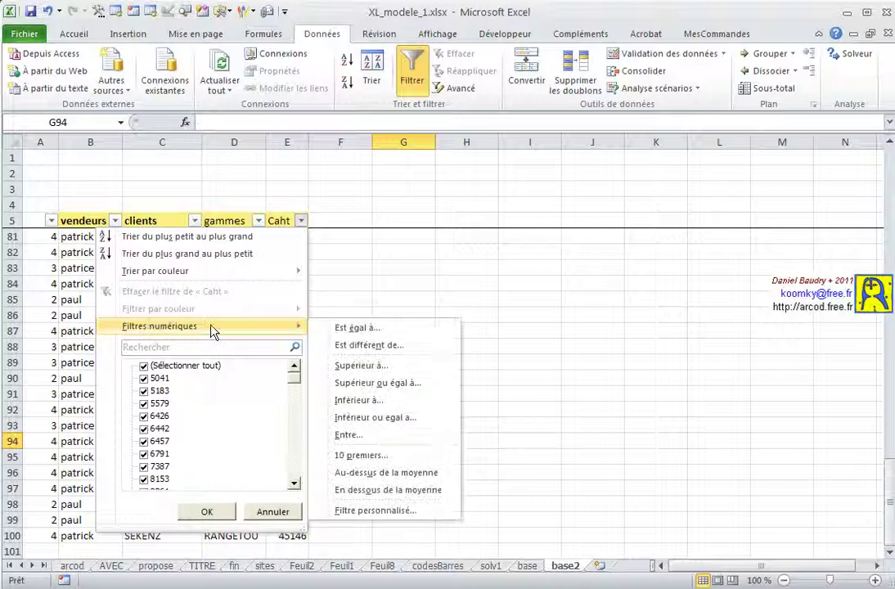
{"action": "left_click", "coordinate": [368, 473]}
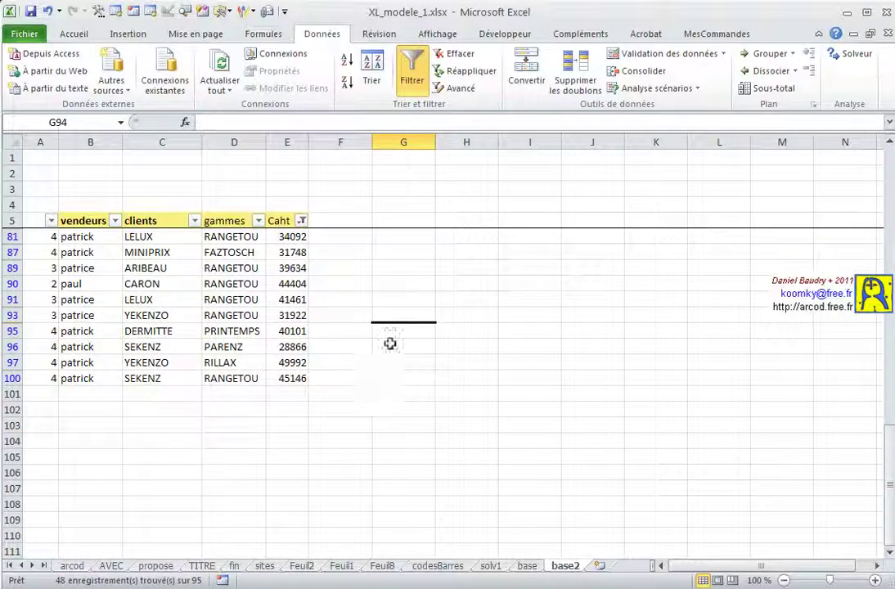
{"action": "scroll", "coordinate": [349, 400], "scroll_direction": "up", "scroll_amount": 7}
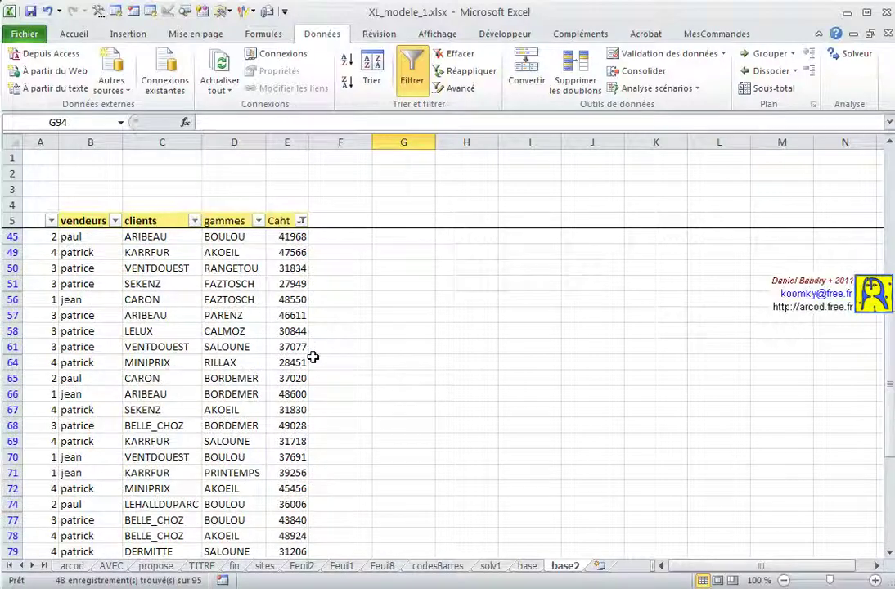
Step: Examine individual filtered Caht amounts, including E65 and E51, and select the visible values from E6 to E100 to check their average
{"action": "left_click", "coordinate": [292, 377]}
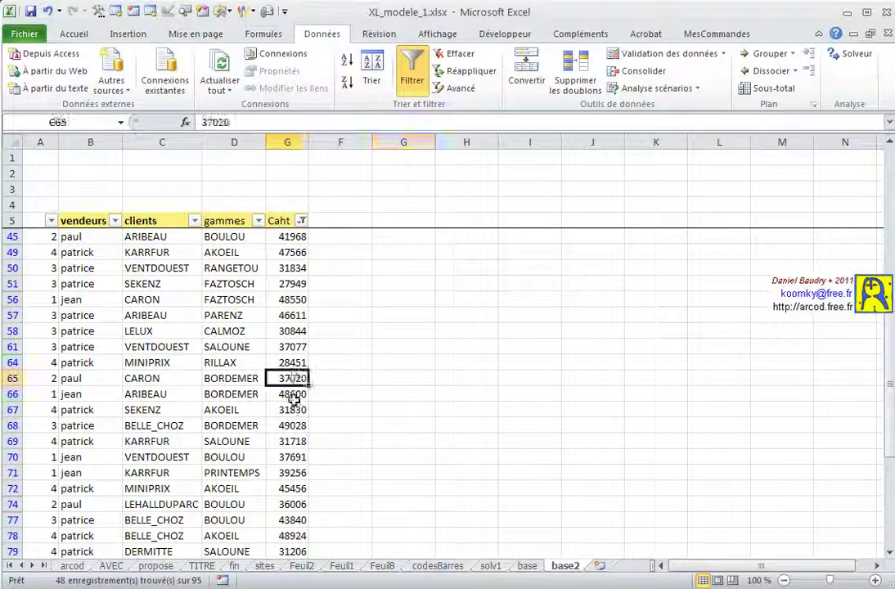
{"action": "left_click", "coordinate": [292, 409]}
{"action": "left_click", "coordinate": [283, 285]}
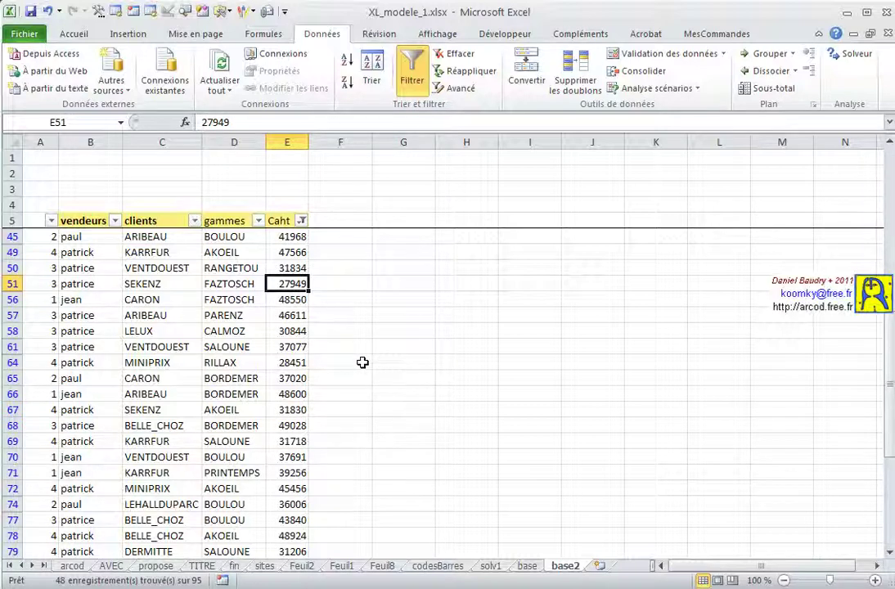
{"action": "scroll", "coordinate": [293, 268], "scroll_direction": "up", "scroll_amount": 6}
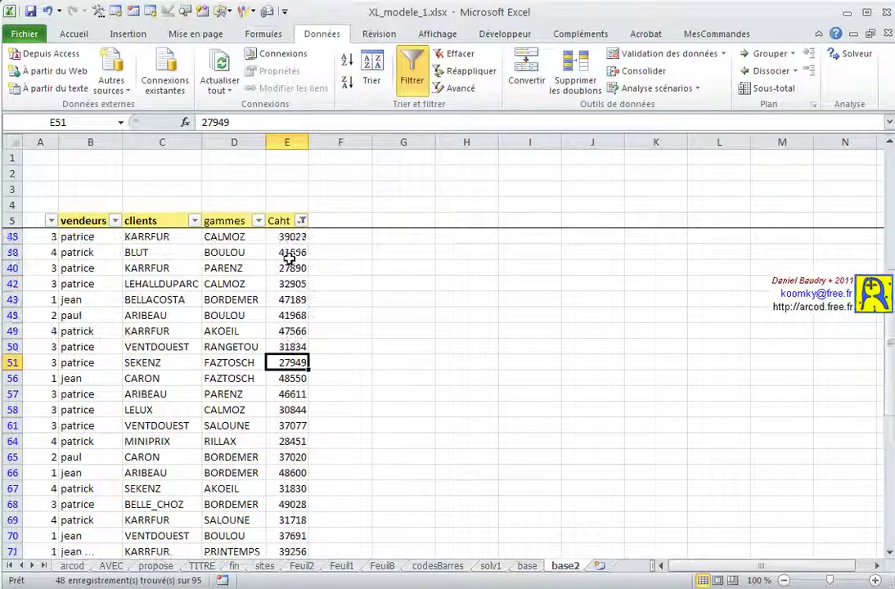
{"action": "left_click_drag", "start_coordinate": [293, 236], "coordinate": [292, 553]}
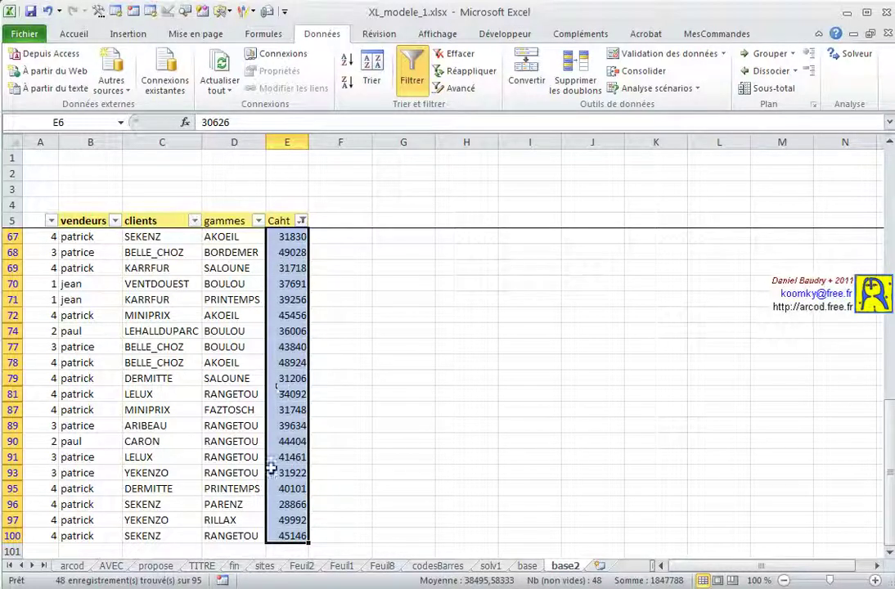
Step: Reselect all values in the Caht filter to show every row, and turn off the table's automatic filters
{"action": "left_click", "coordinate": [303, 223]}
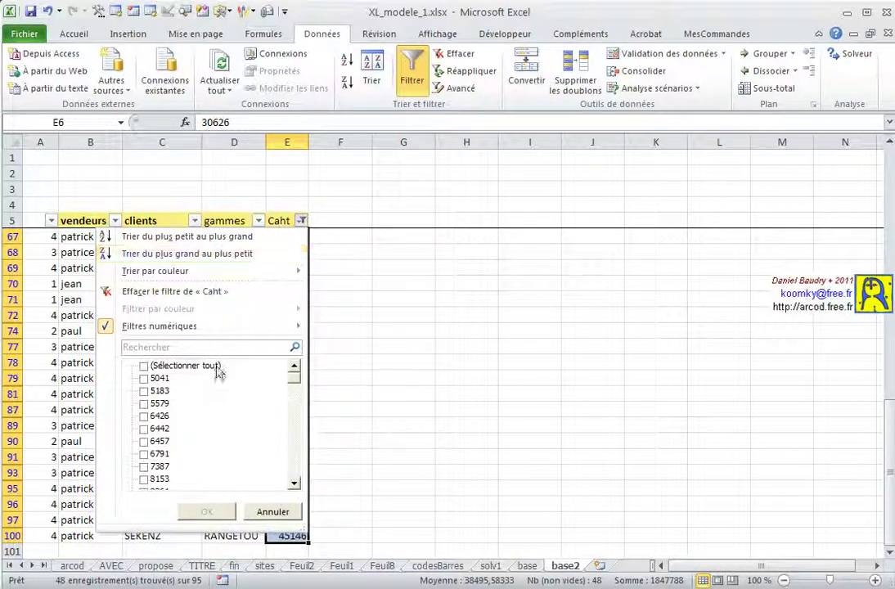
{"action": "left_click", "coordinate": [178, 367]}
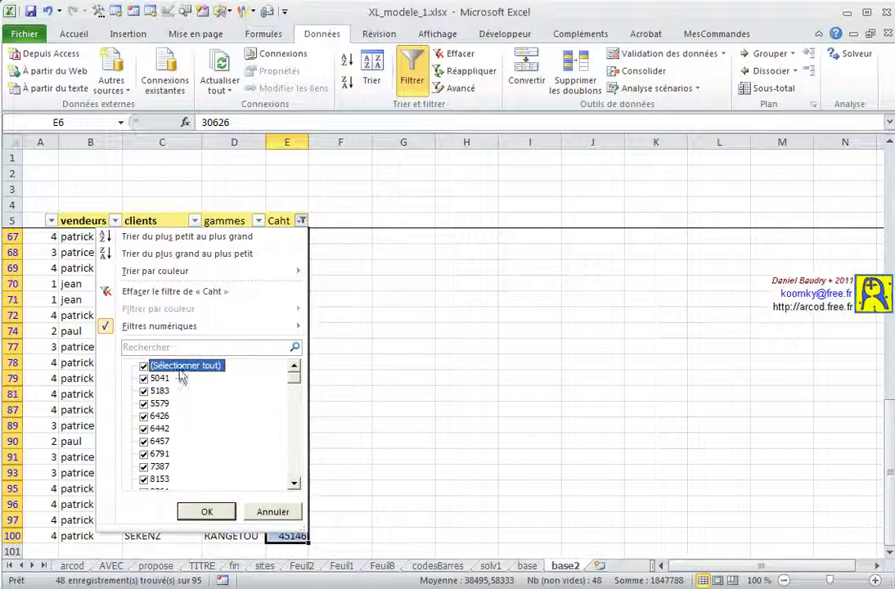
{"action": "left_click", "coordinate": [206, 511]}
{"action": "left_click", "coordinate": [374, 425]}
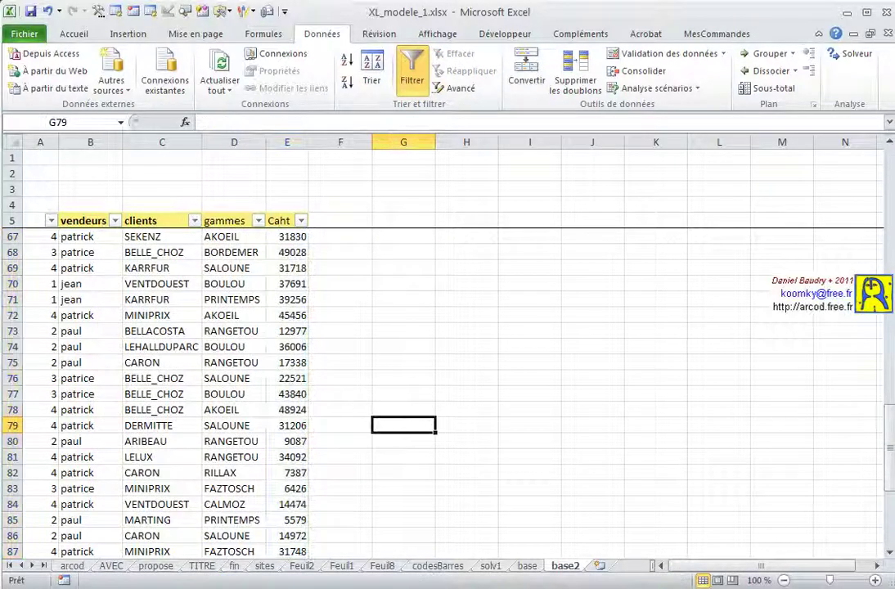
{"action": "left_click", "coordinate": [412, 72]}
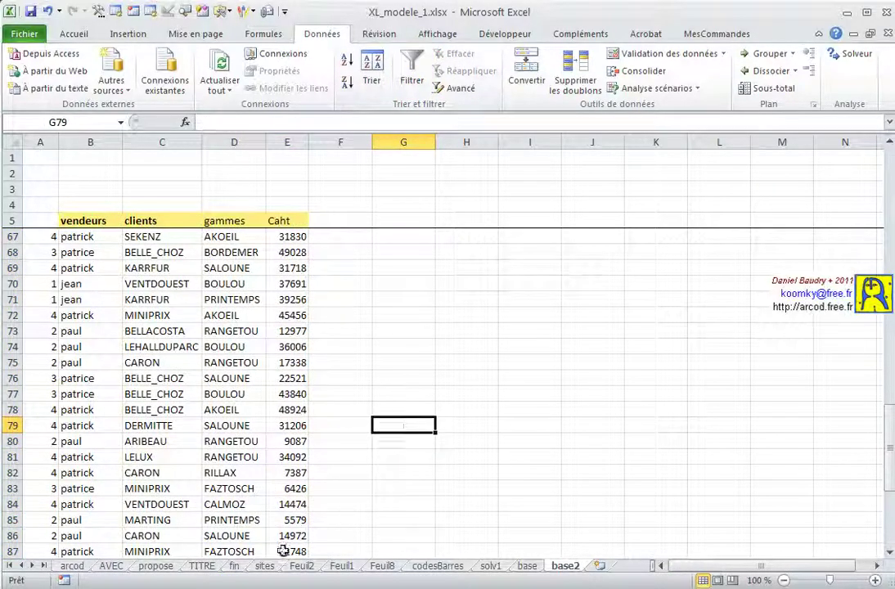